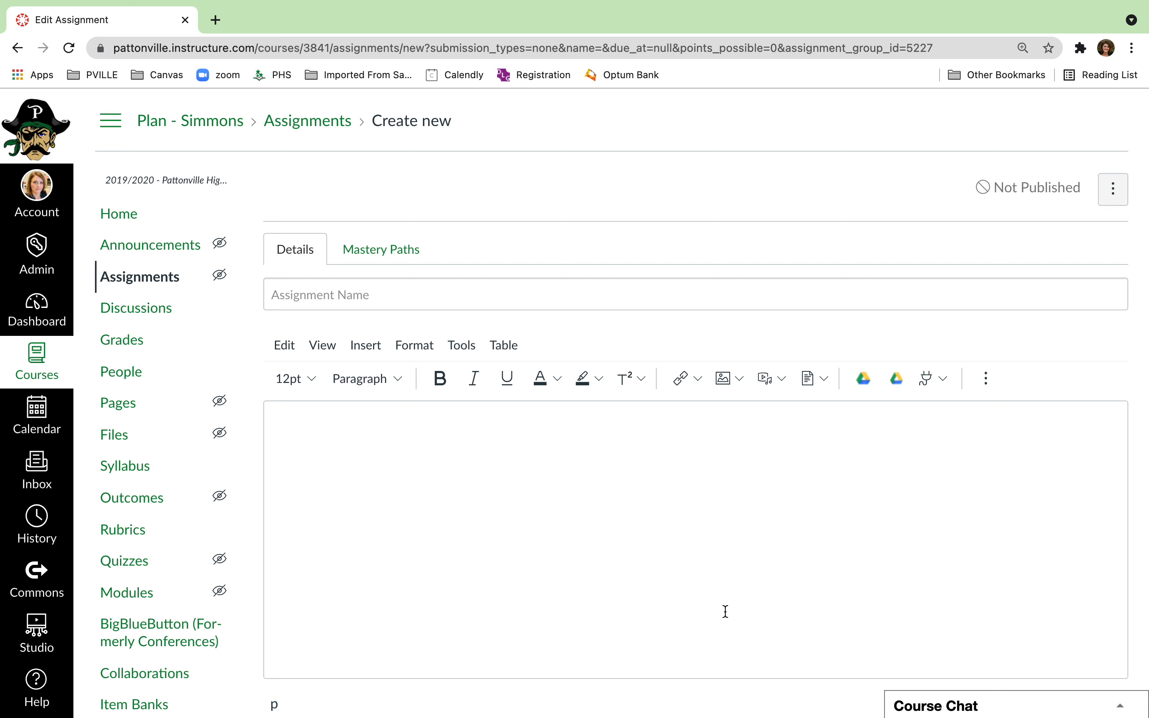
Name the new assignment "Assignment1" and enter "instructions" as its description
click(375, 295)
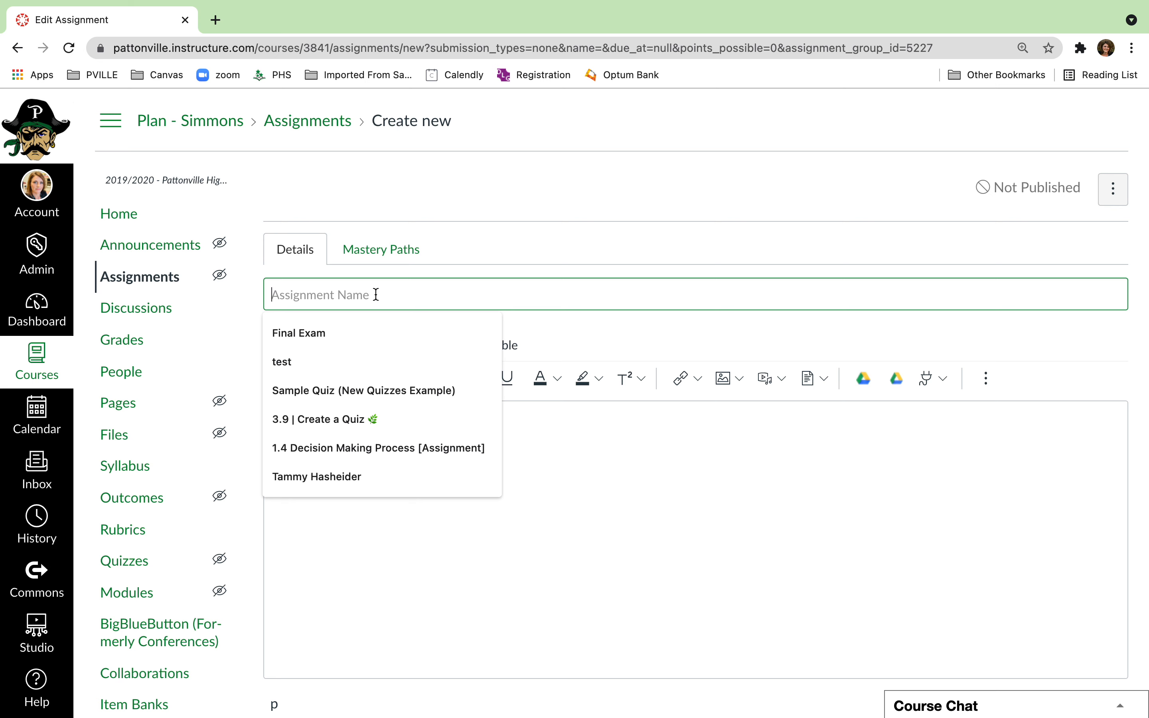
text(Assignme)
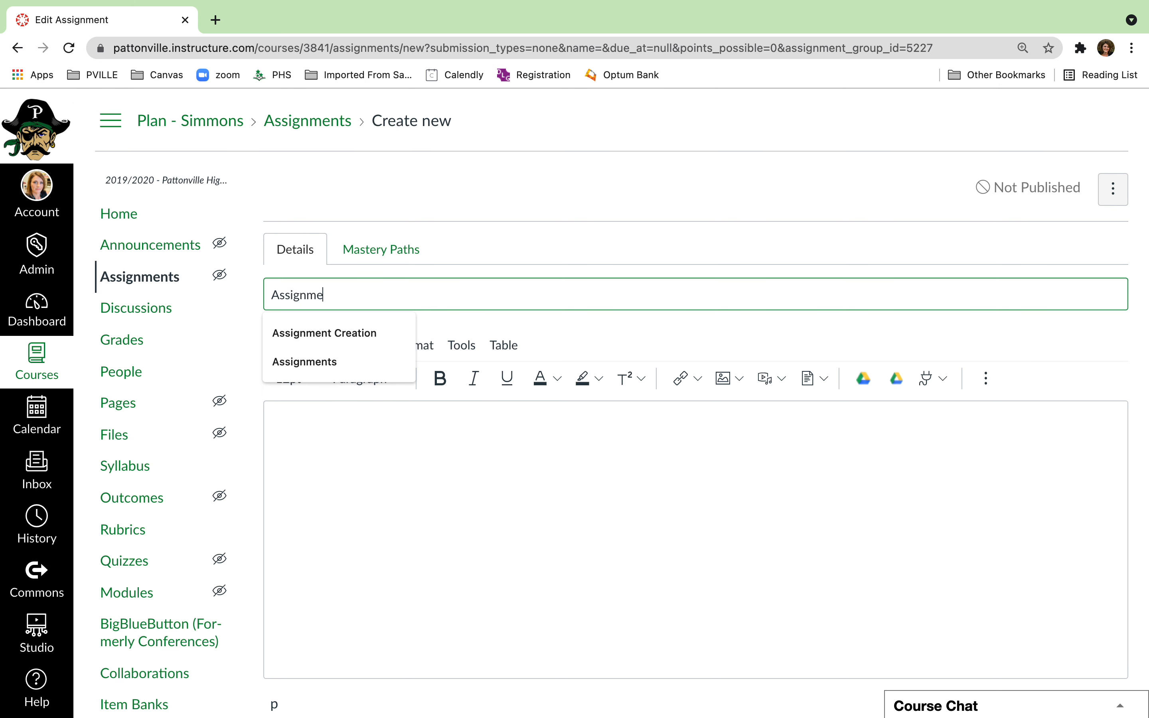
text(nt1)
click(416, 516)
scroll(416, 516, down, 1)
text(instructions)
scroll(434, 551, down, 1)
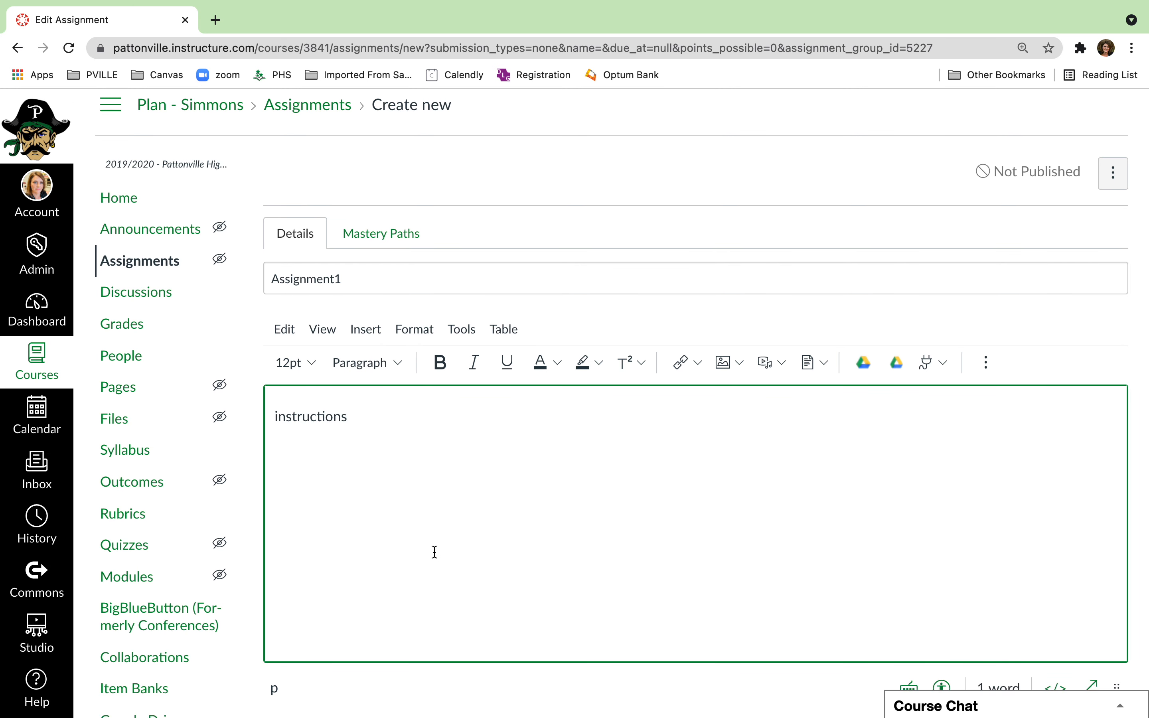
Set the assignment's points to 20 and choose Assignments as its assignment group
scroll(434, 552, down, 5)
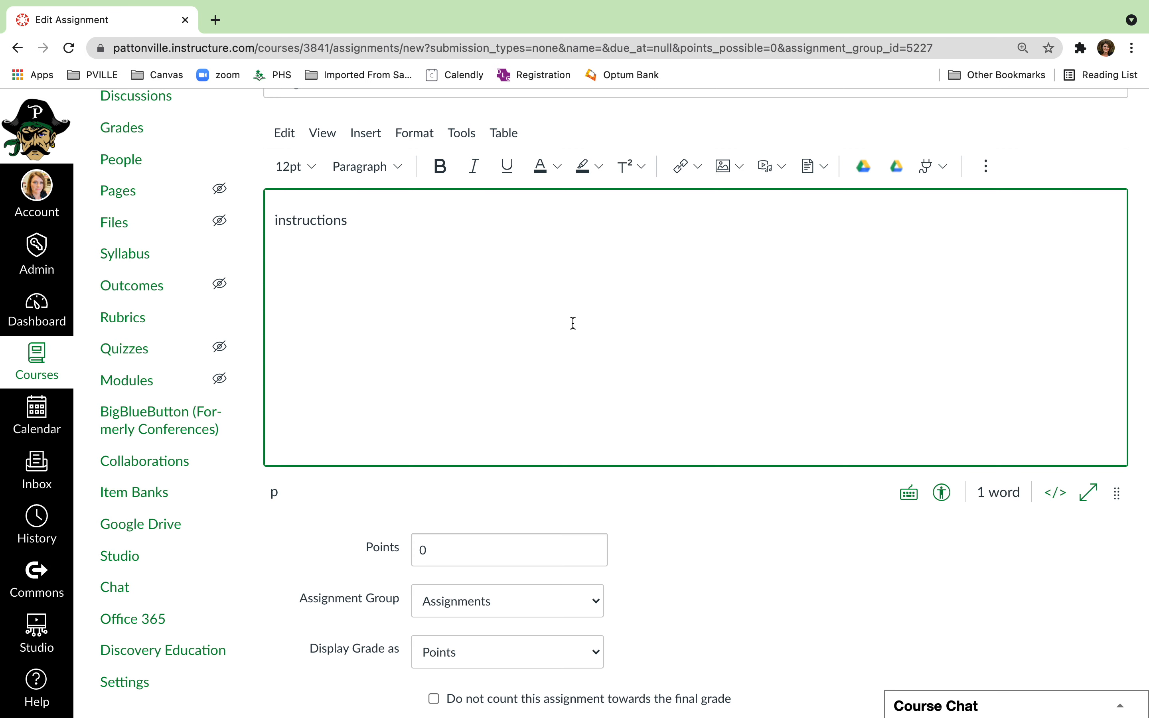
scroll(572, 323, down, 3)
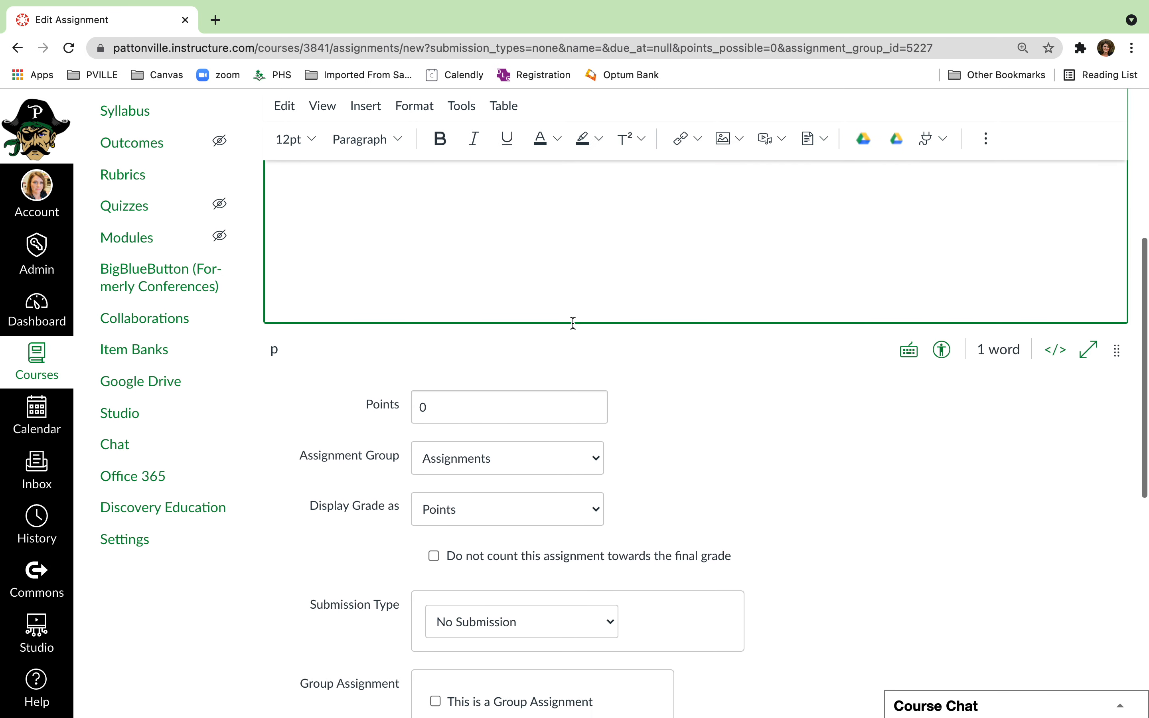
click(419, 385)
text(20)
click(424, 439)
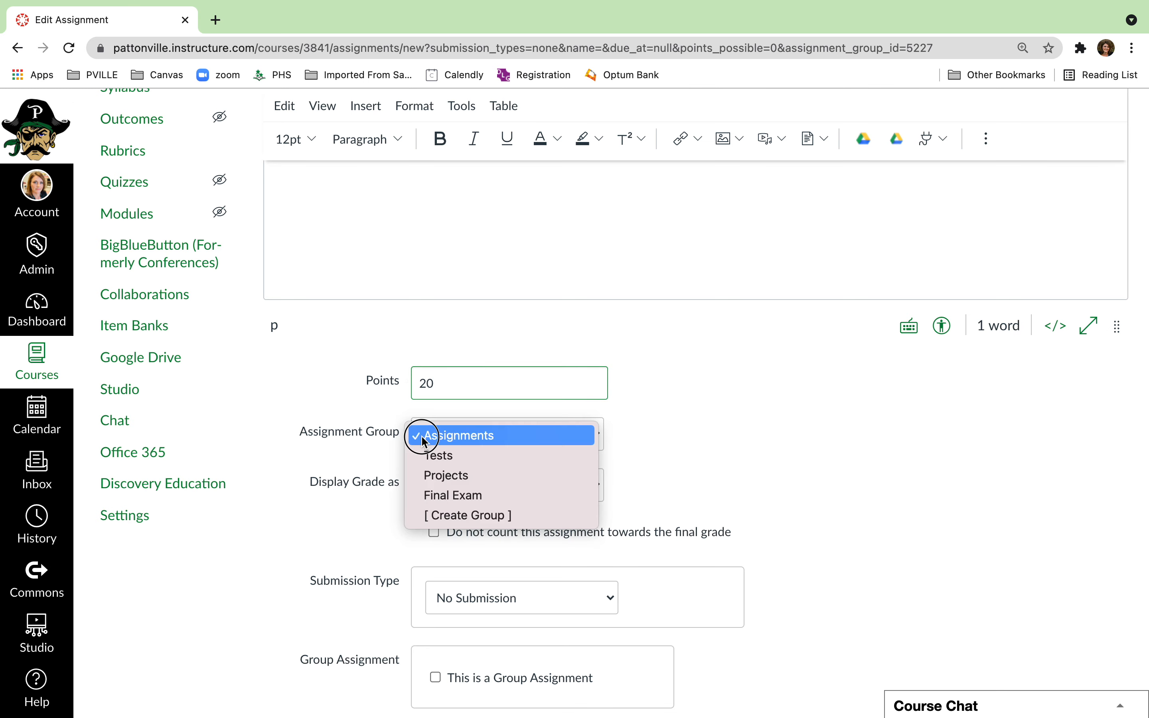
click(421, 436)
scroll(421, 436, down, 2)
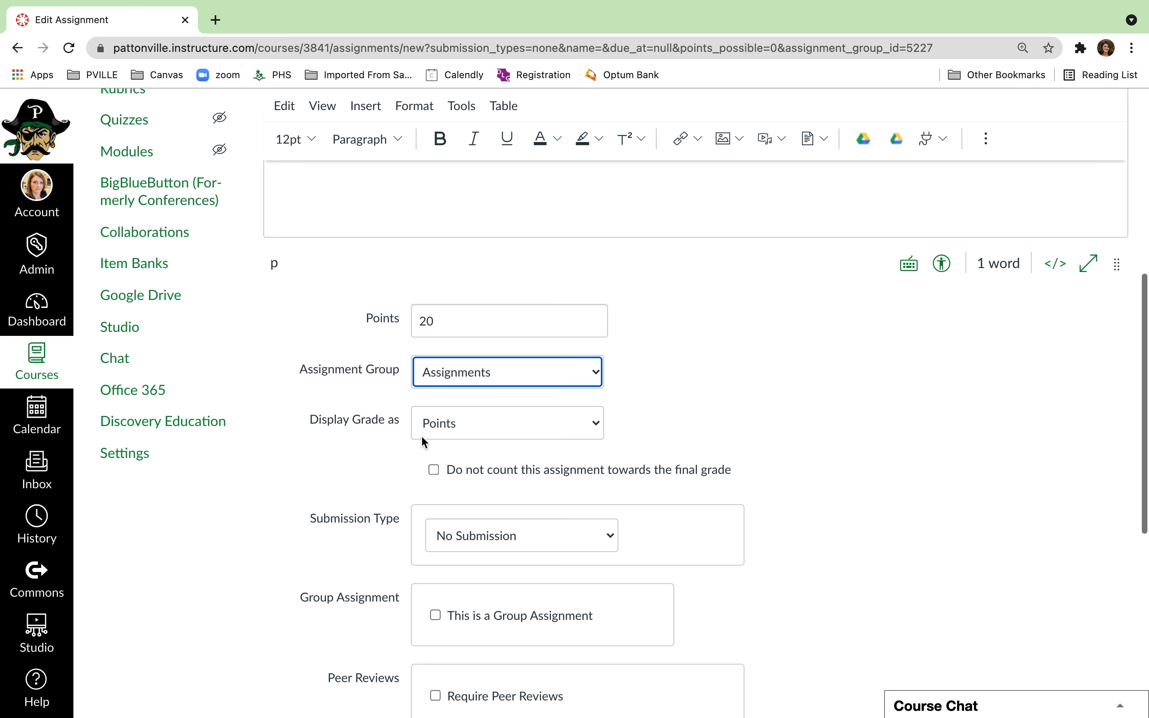
Try On Paper as the submission type, and set it back to No Submission
scroll(422, 438, down, 2)
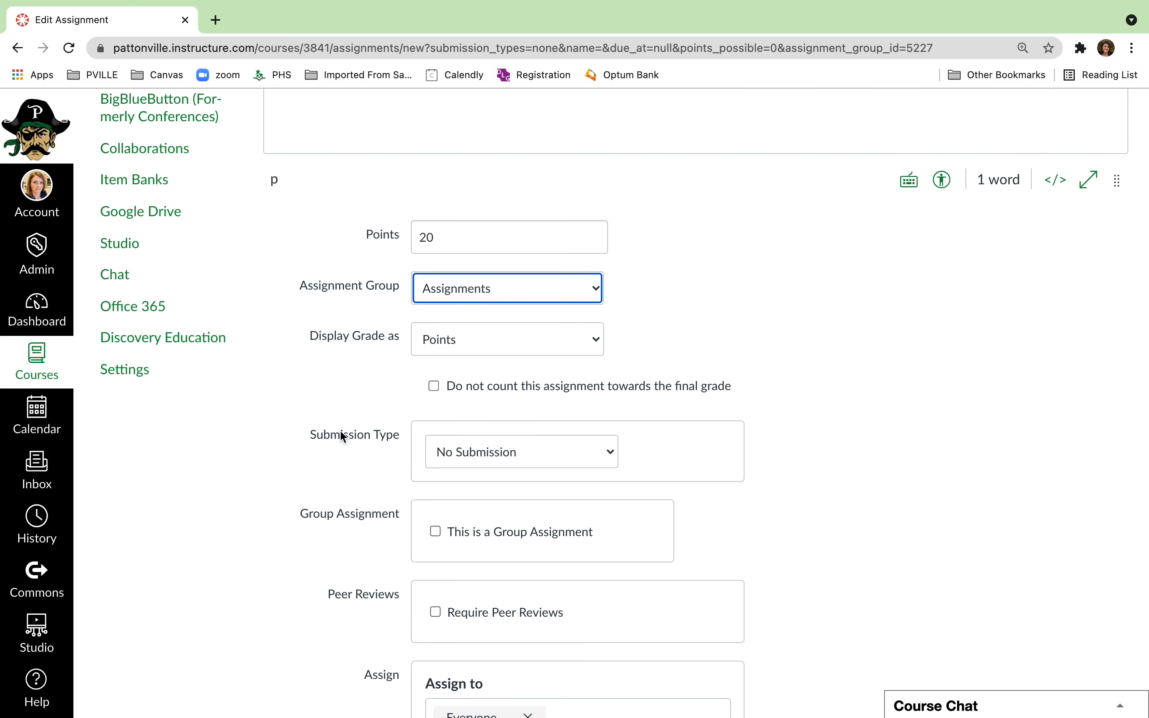
click(439, 457)
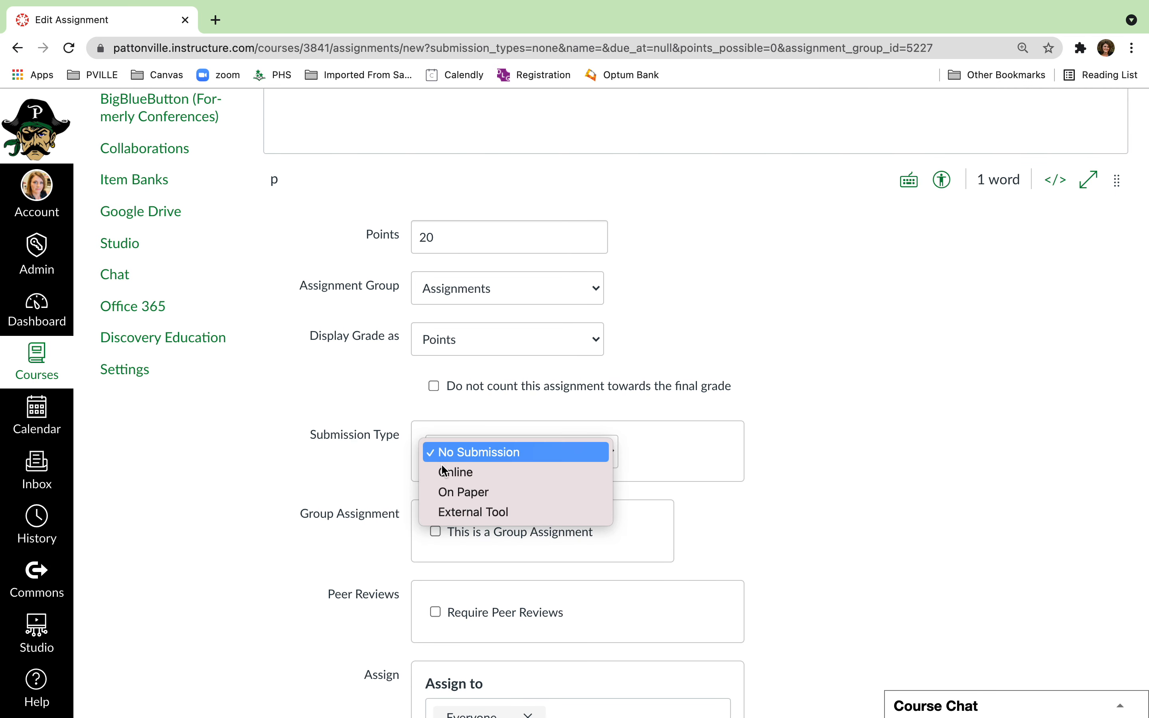
click(450, 493)
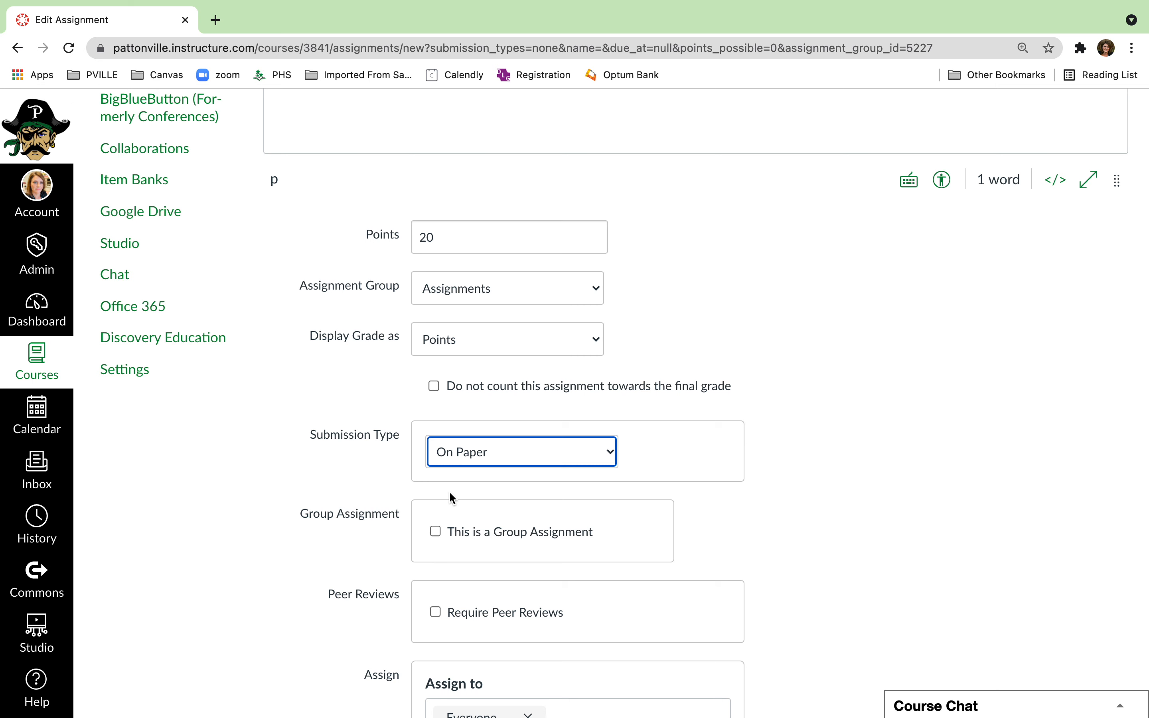
click(452, 453)
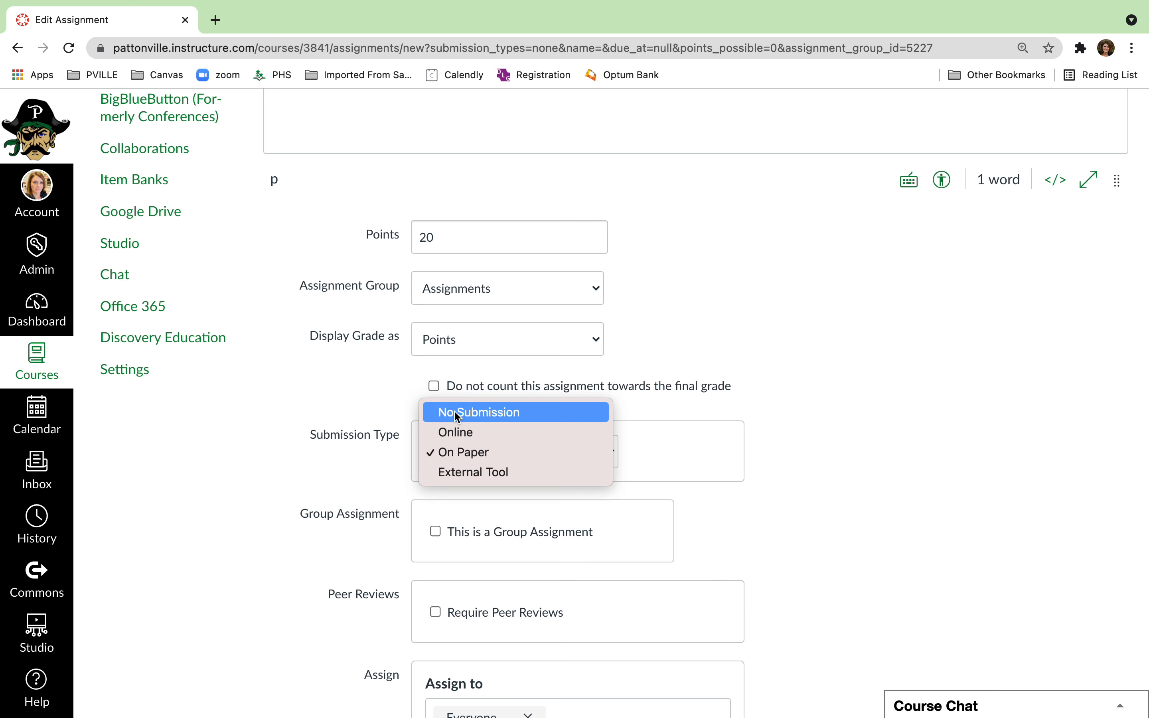
click(454, 411)
Assign the work to the 1(A) course section only, removing the everyone entry from the recipients
scroll(327, 503, down, 5)
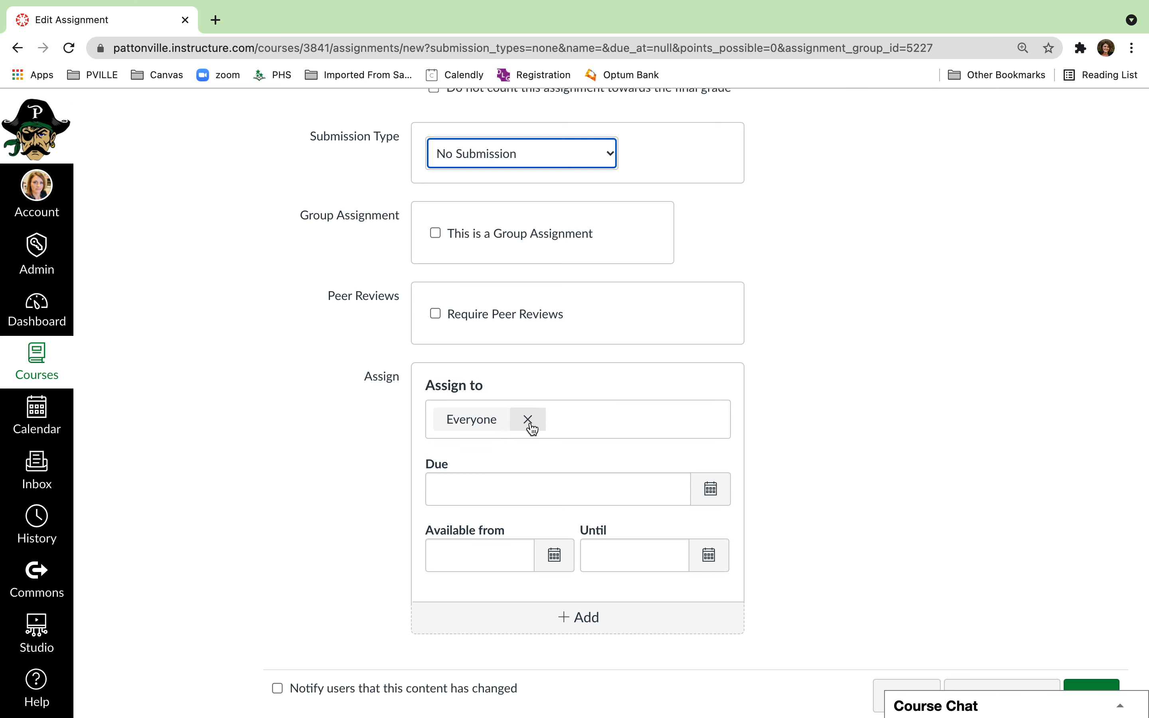
click(572, 414)
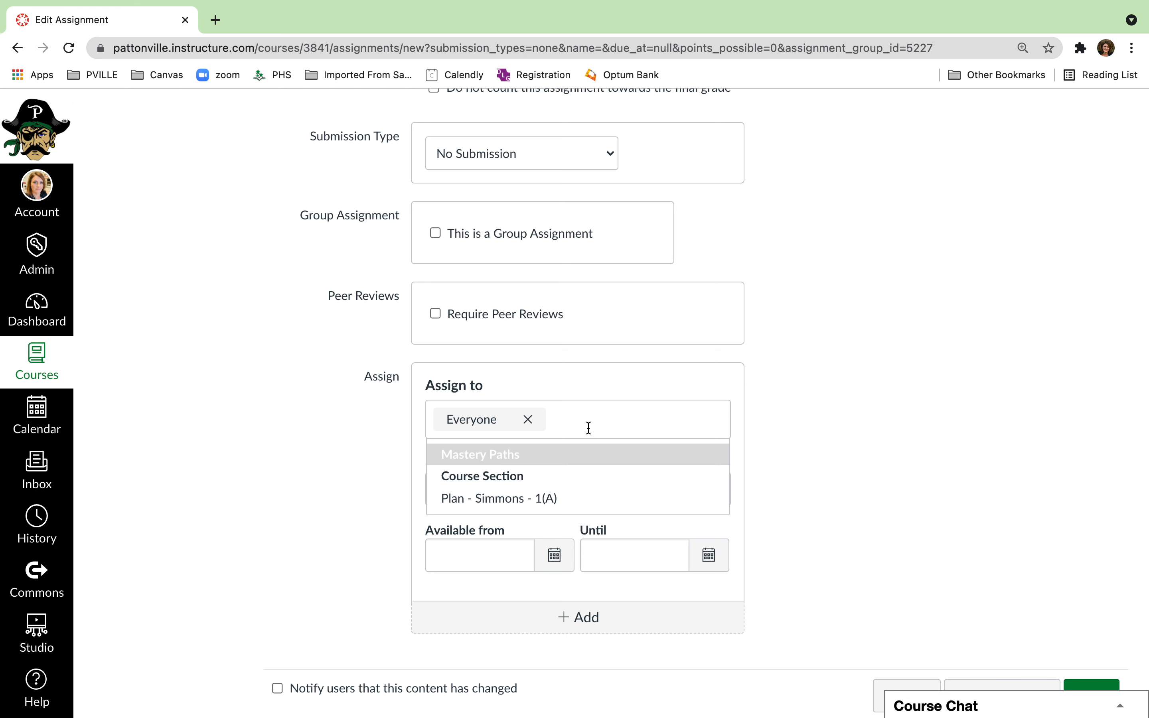
click(553, 497)
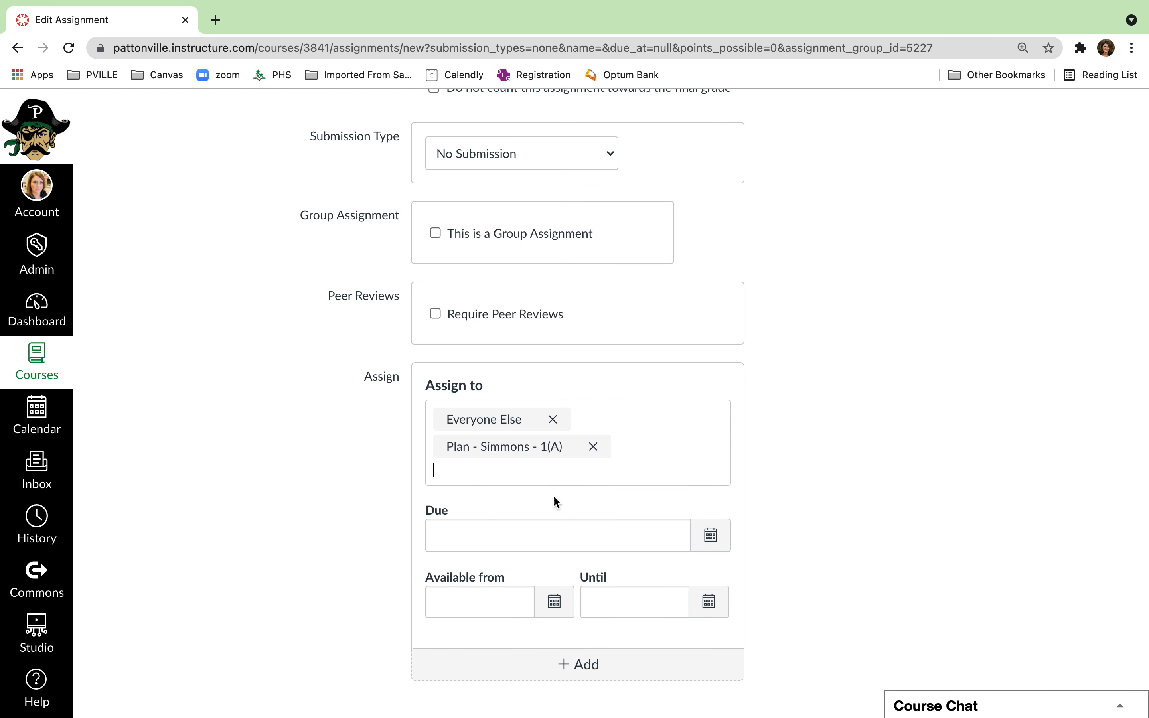
click(560, 426)
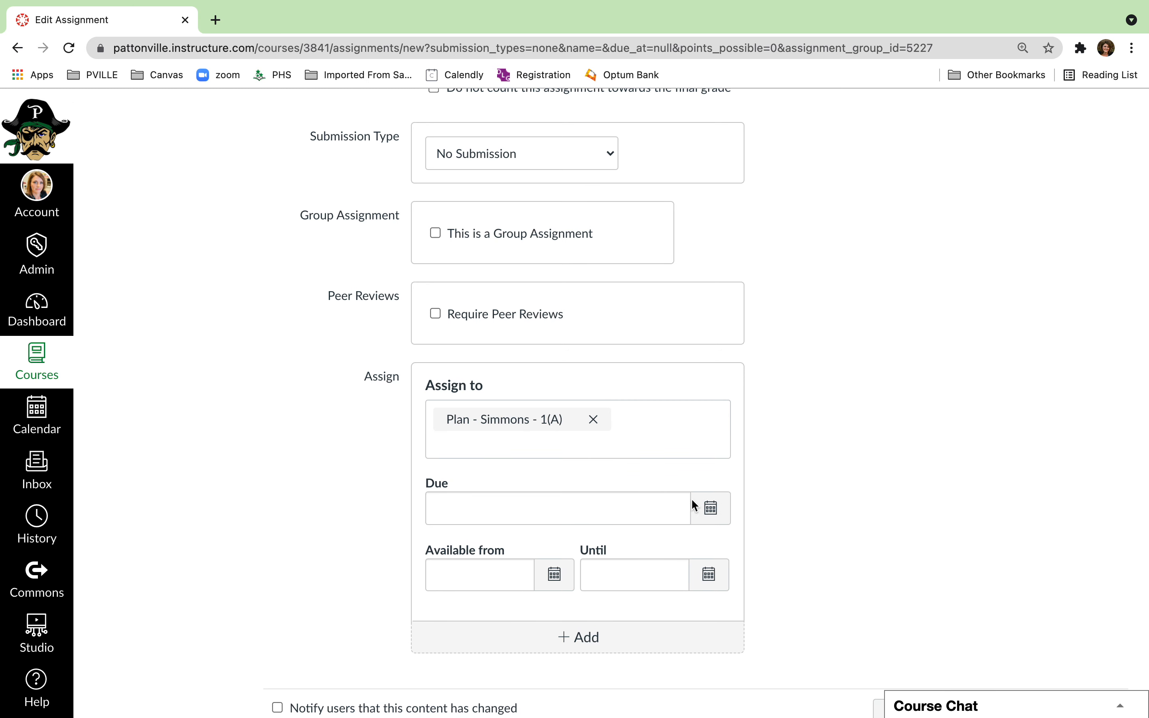
Add a second assign-to block with its own due and availability dates, leaving its recipient empty
click(525, 506)
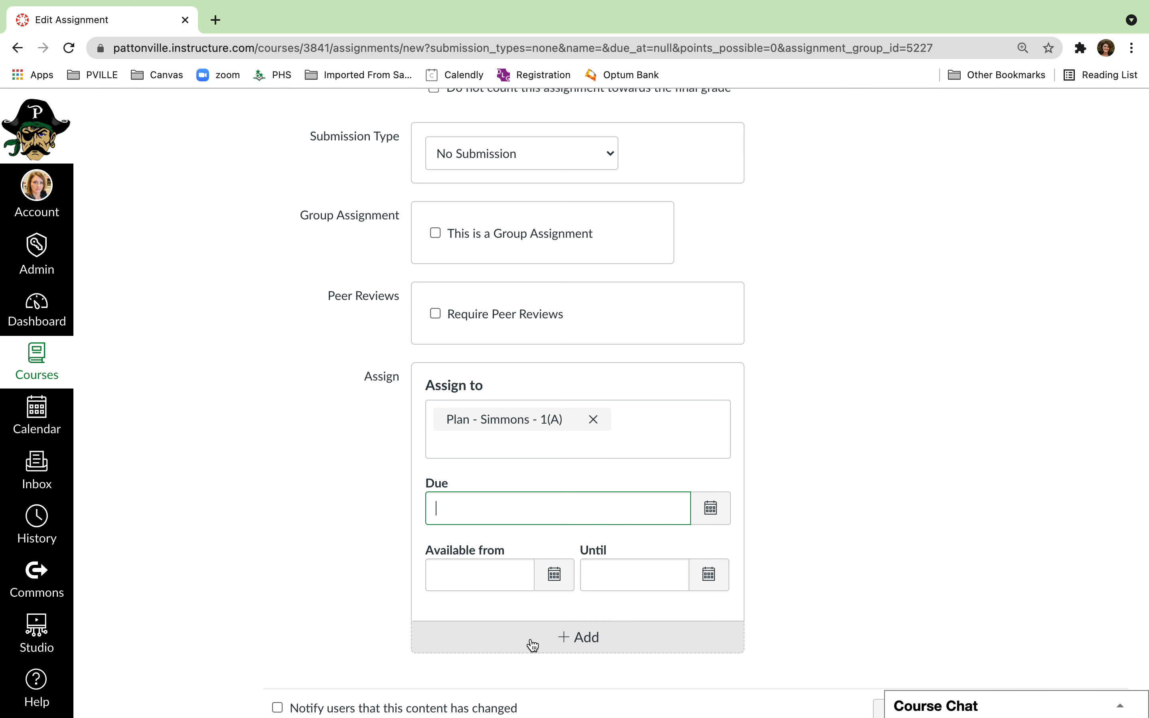
click(550, 642)
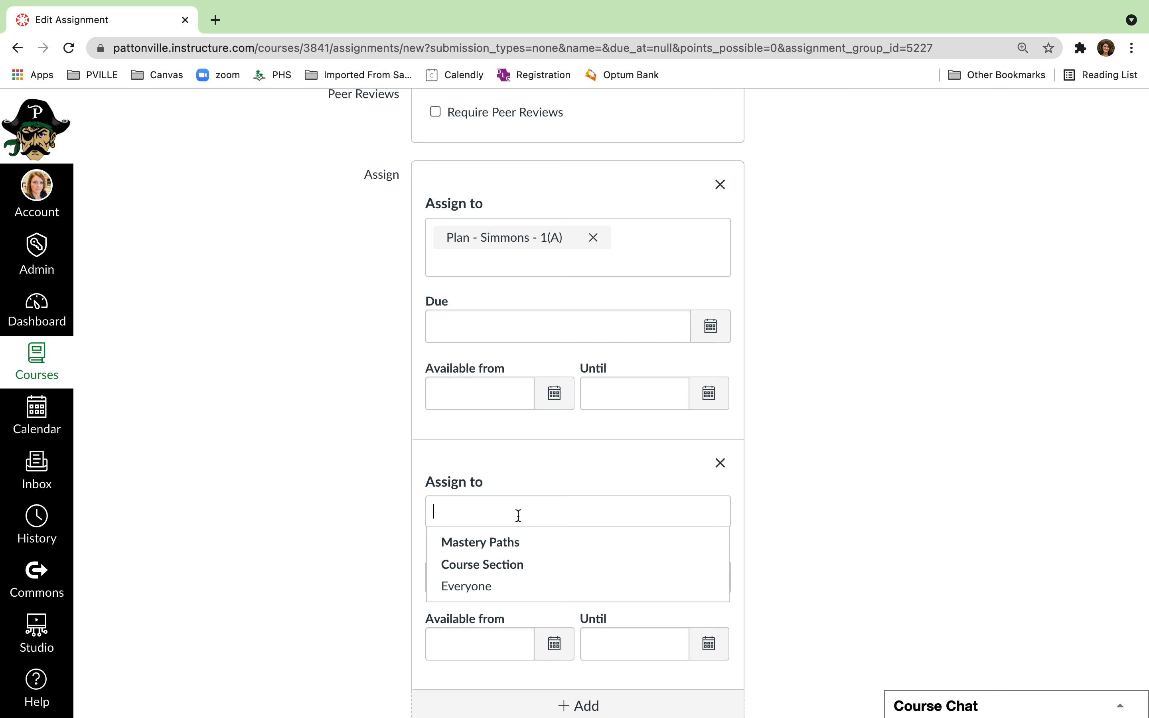
click(263, 622)
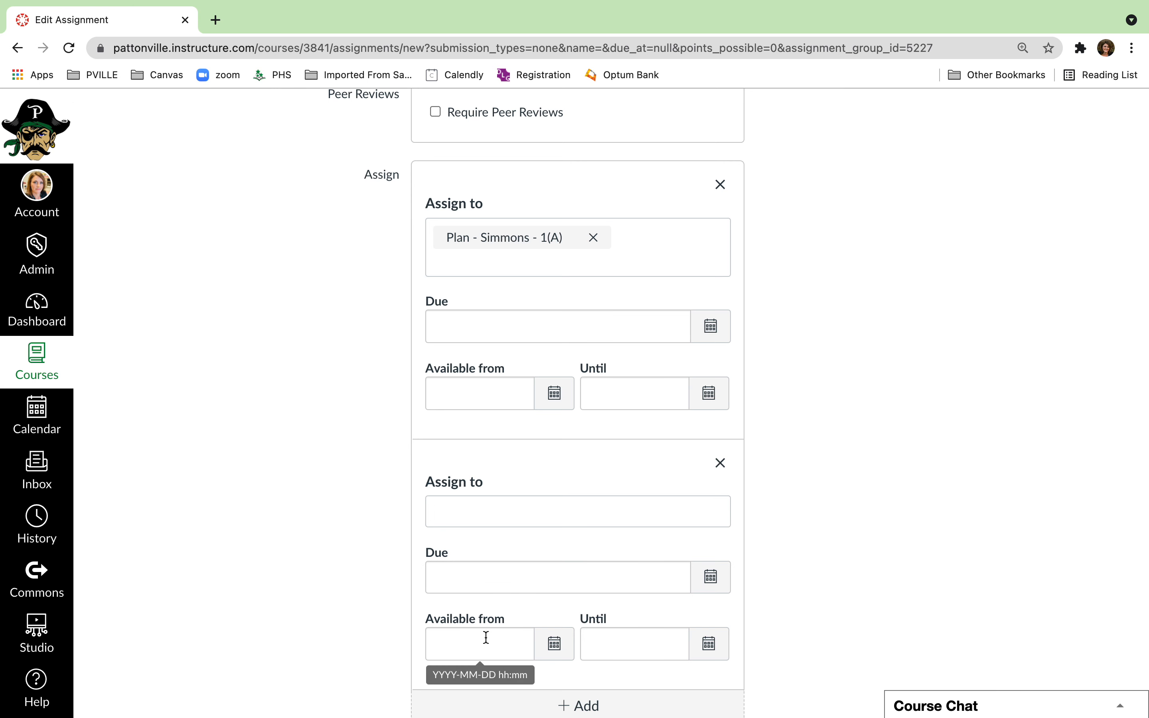
scroll(634, 654, down, 3)
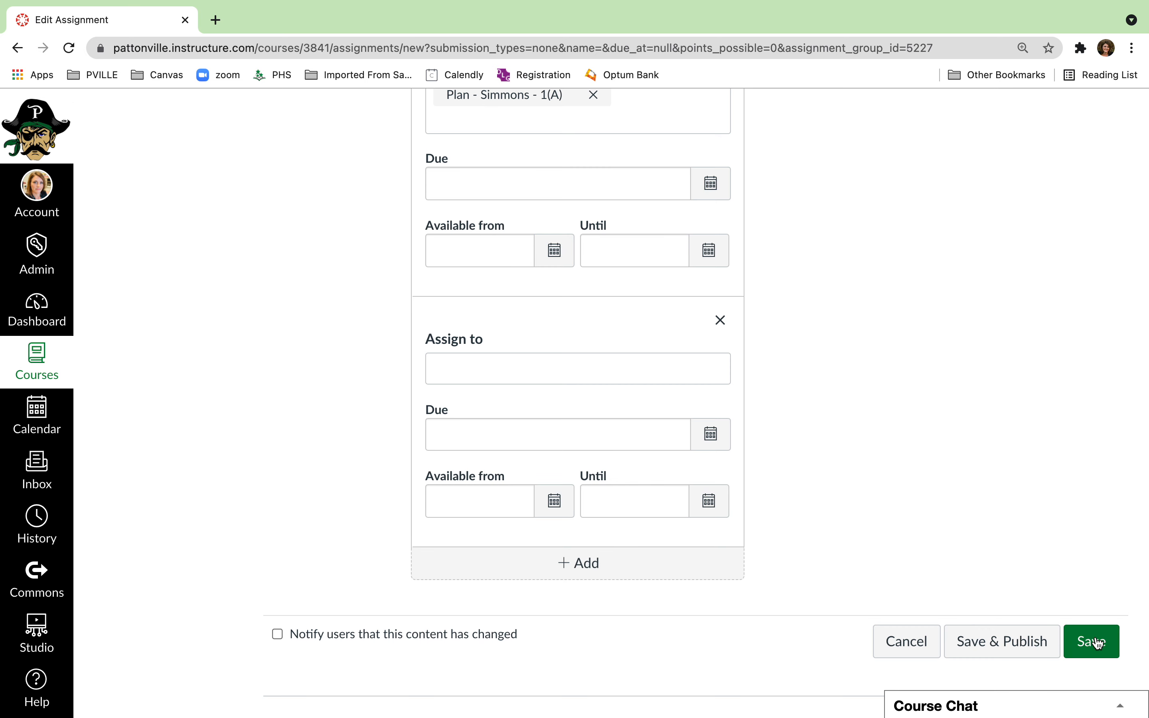
Set the submission type to Online to bring up the online entry options
scroll(1024, 598, up, 10)
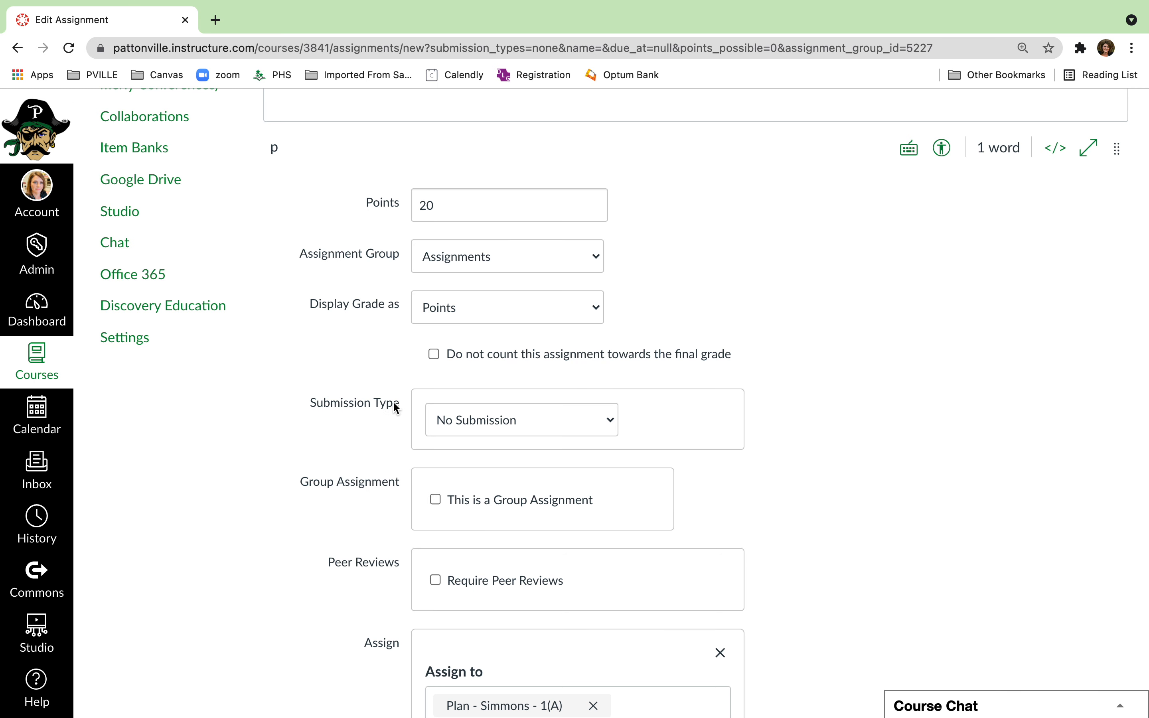
click(471, 425)
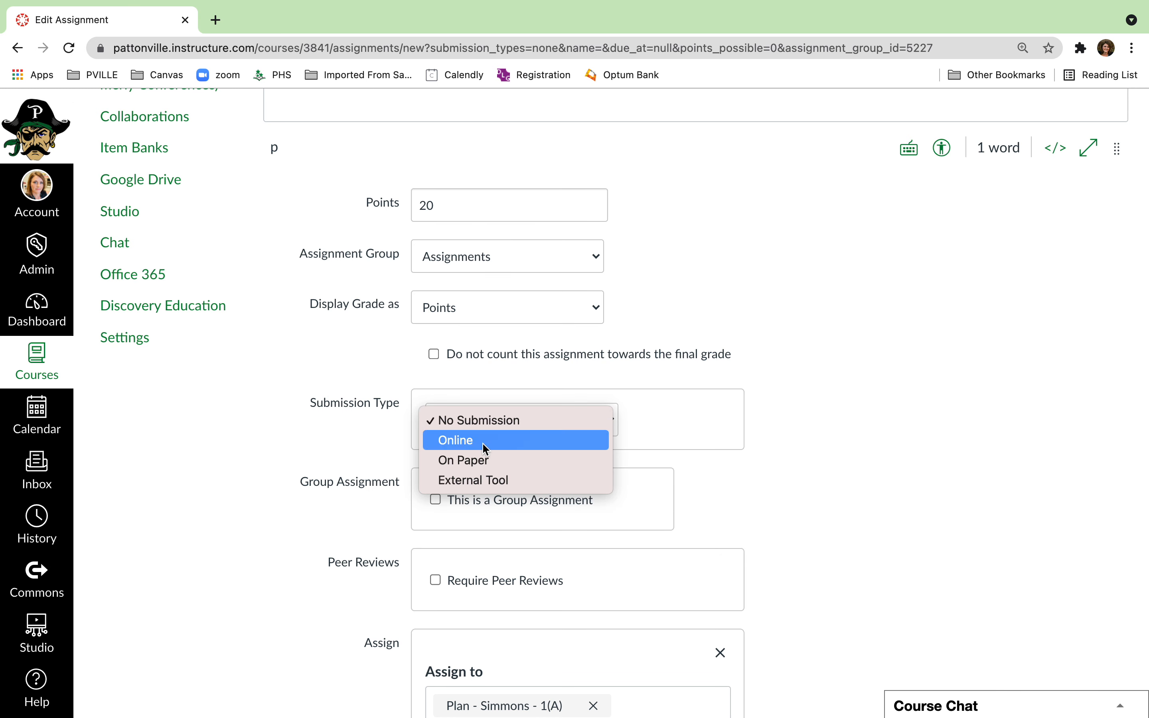
click(482, 443)
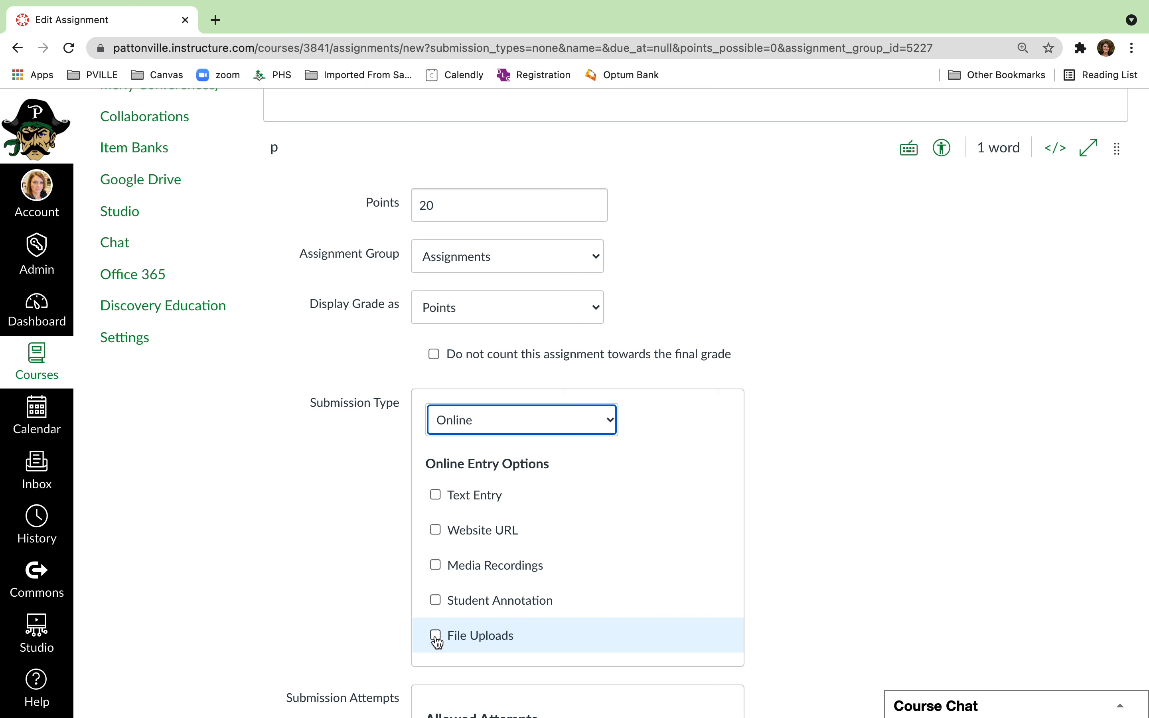
click(354, 509)
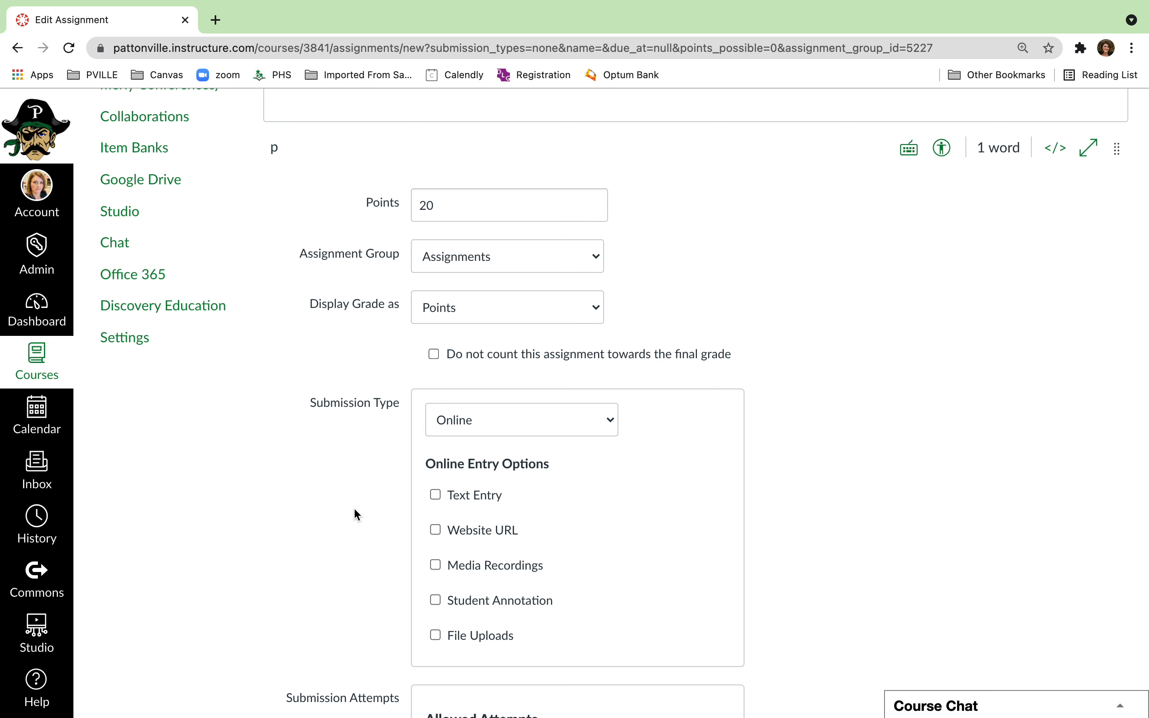
Review the assignment form and return the submission type to No Submission
scroll(357, 514, up, 10)
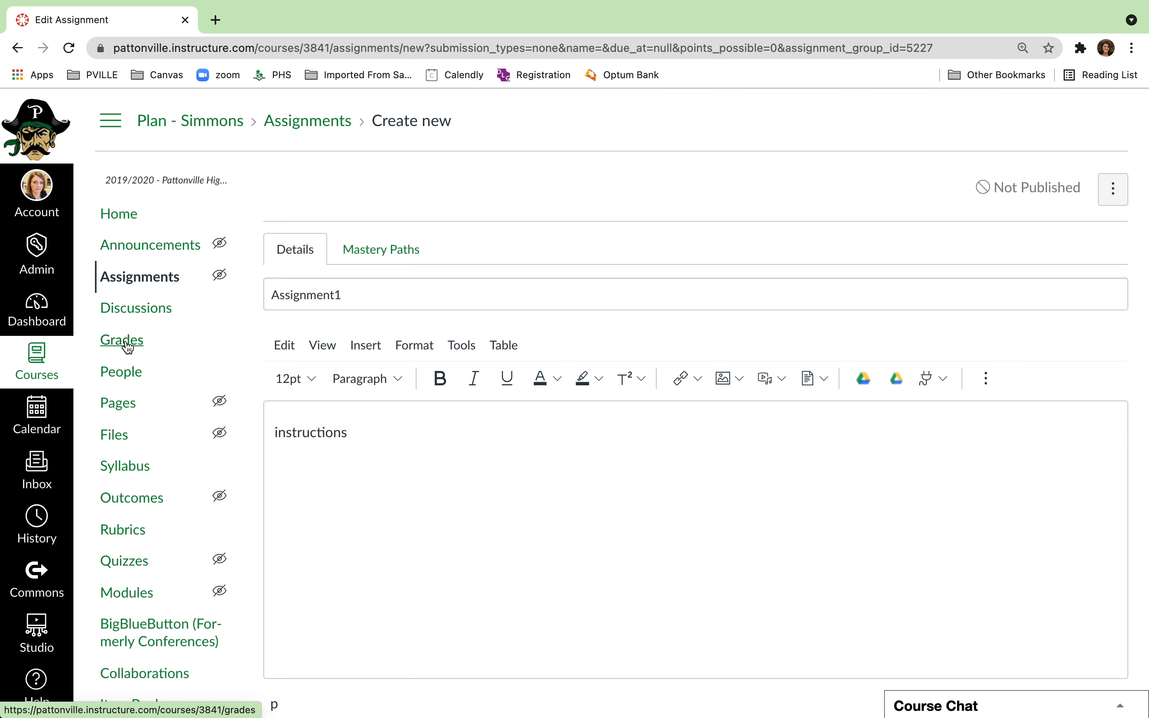
scroll(454, 389, down, 20)
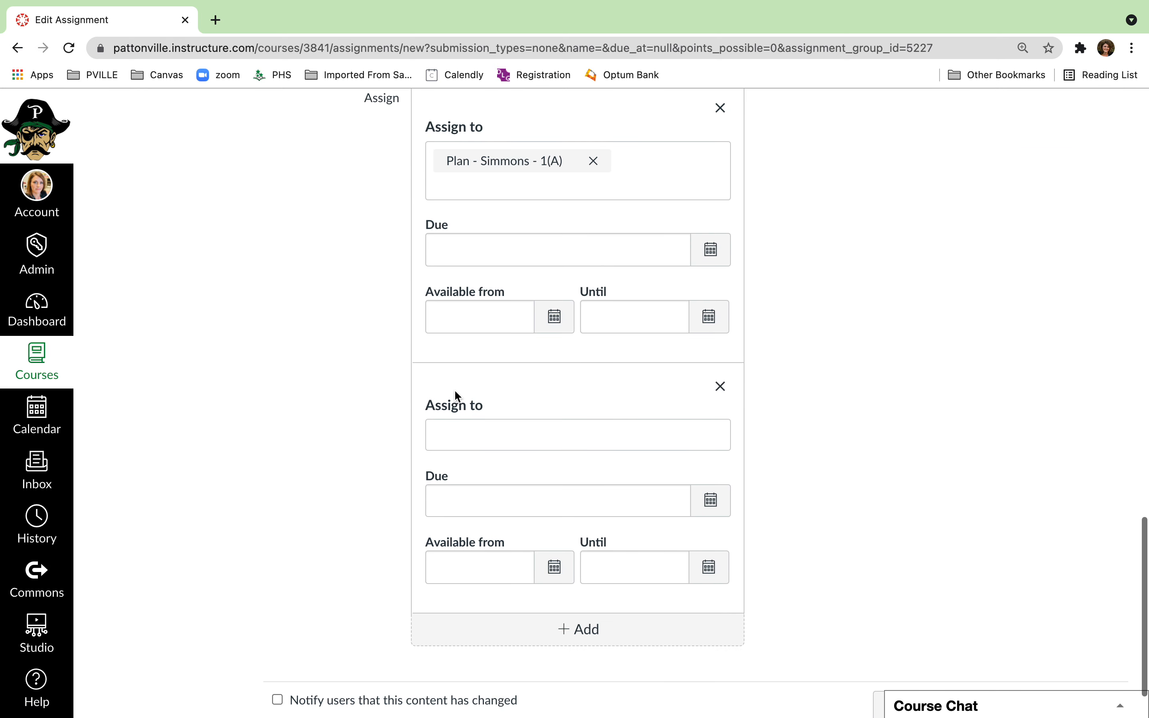
scroll(454, 394, up, 15)
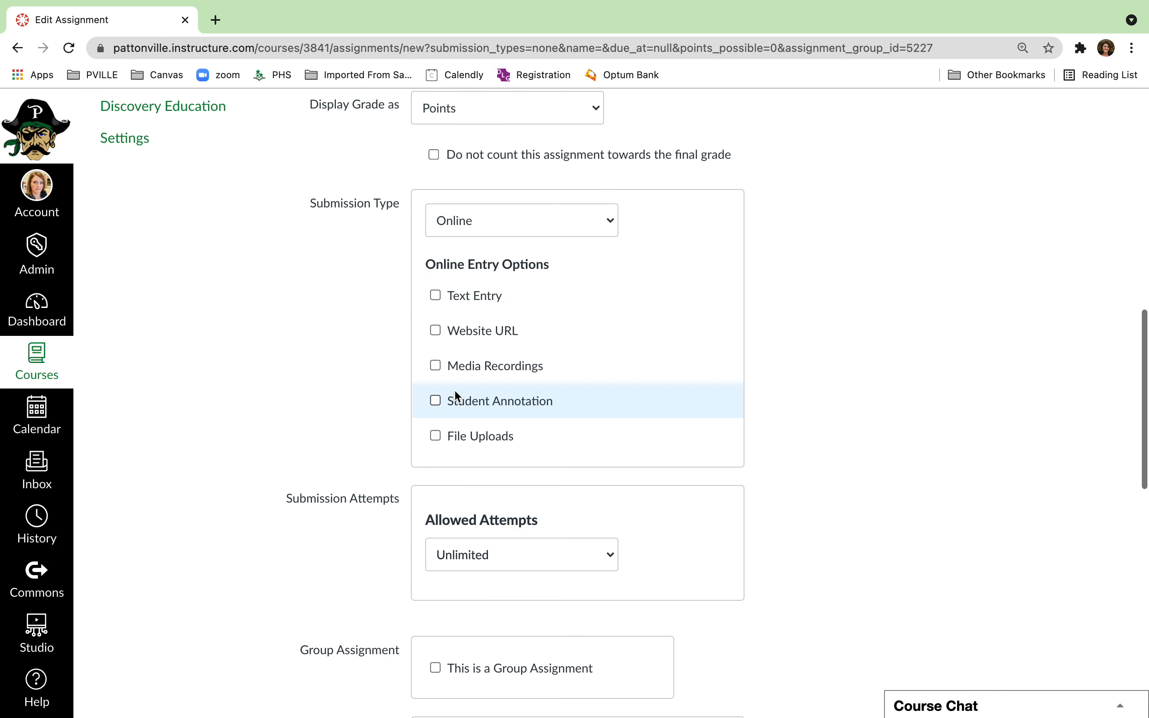
scroll(454, 389, down, 10)
scroll(454, 389, up, 12)
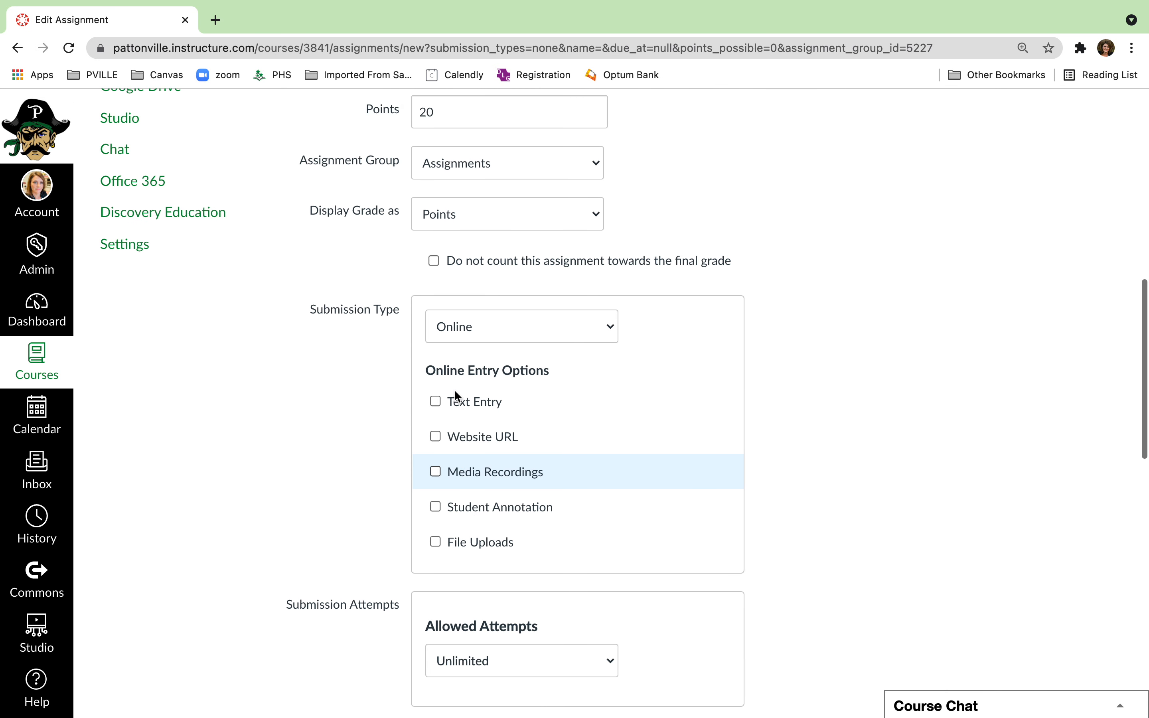
click(458, 334)
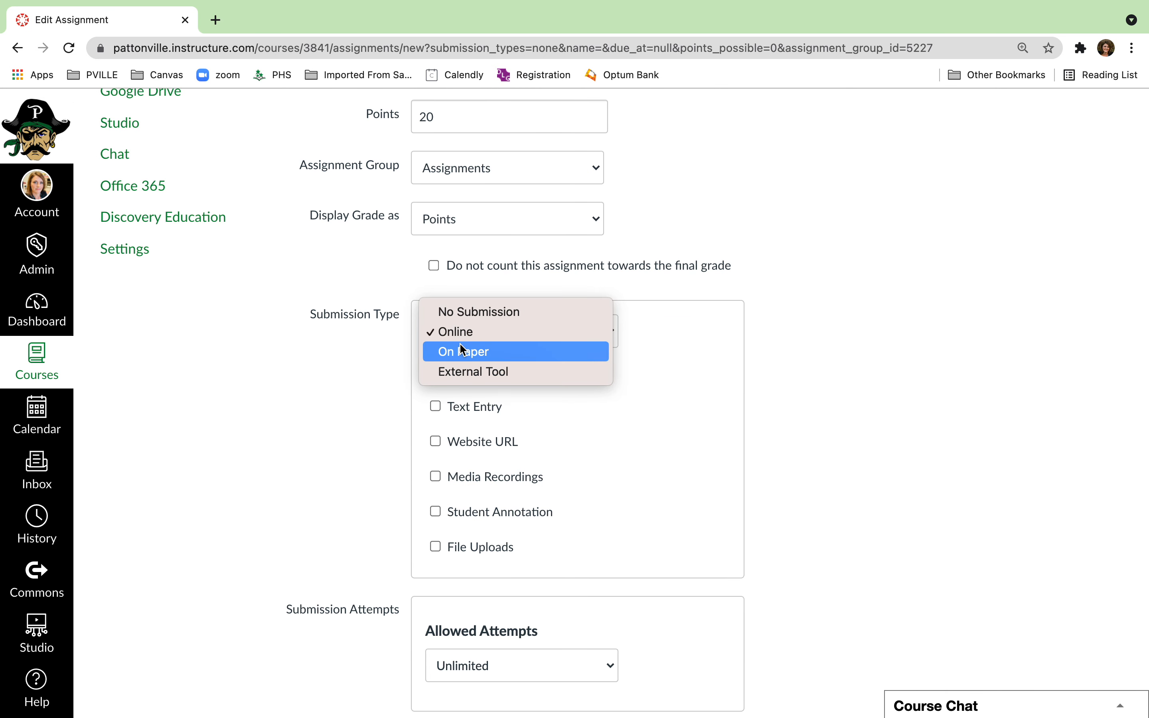
click(465, 317)
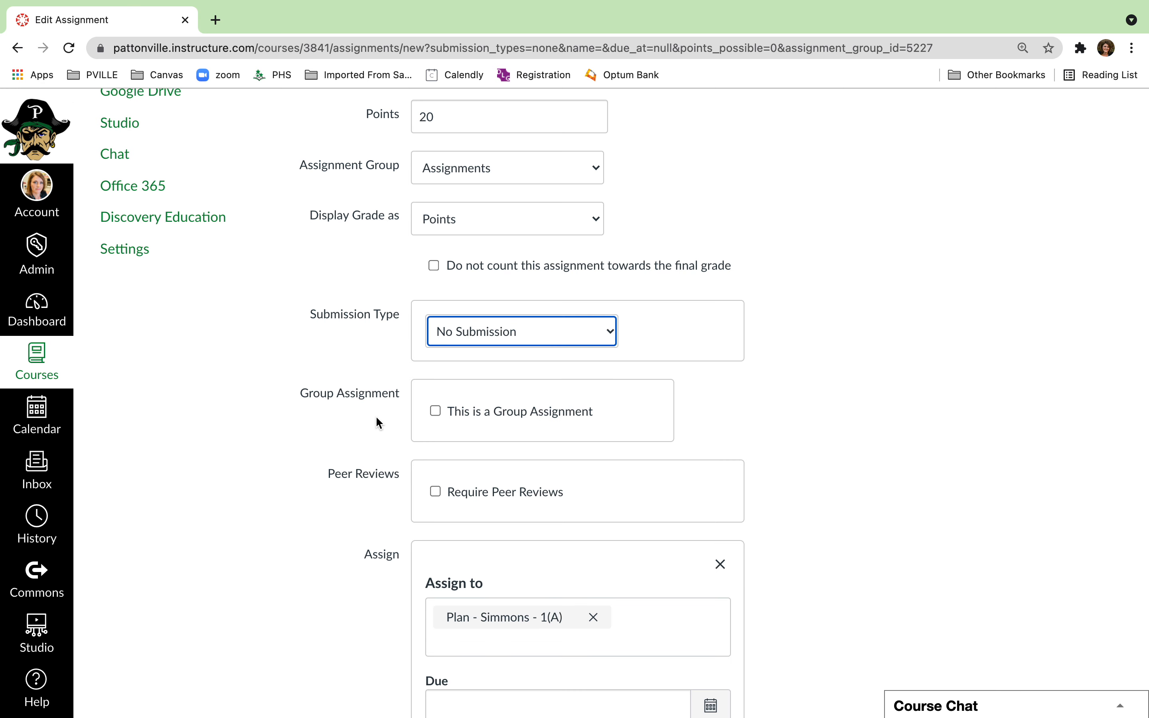
Replace the course section in the first assign-to block with Everyone
scroll(373, 418, down, 10)
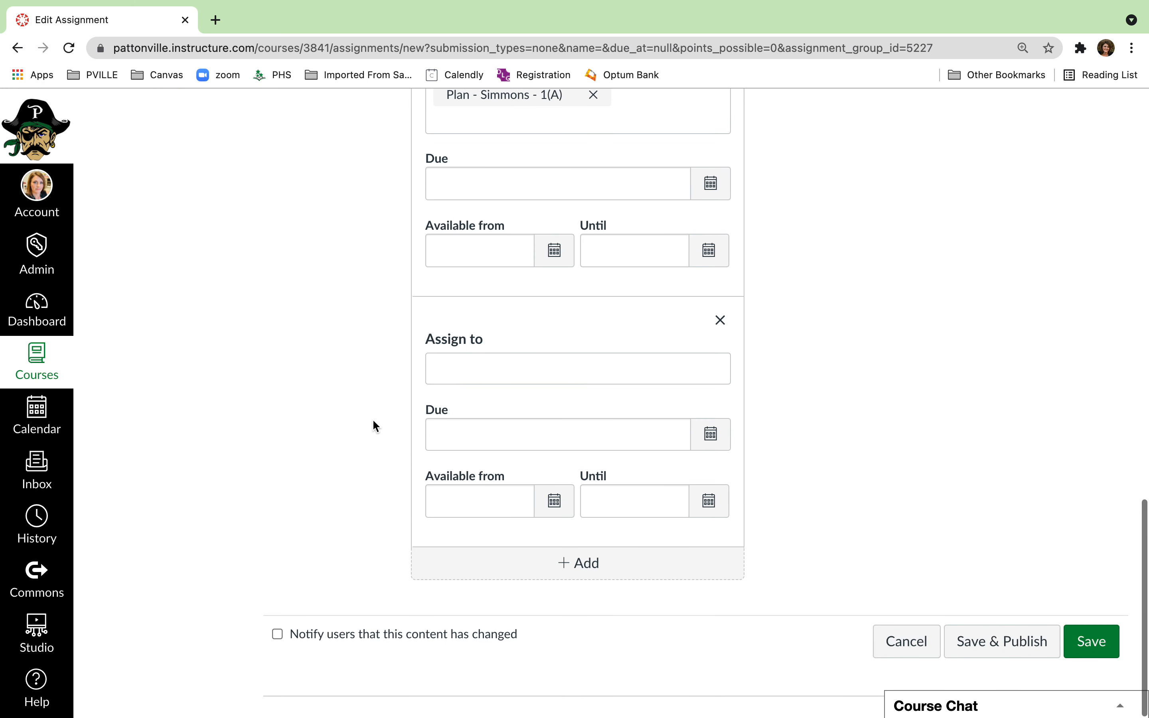
scroll(373, 421, up, 5)
click(593, 362)
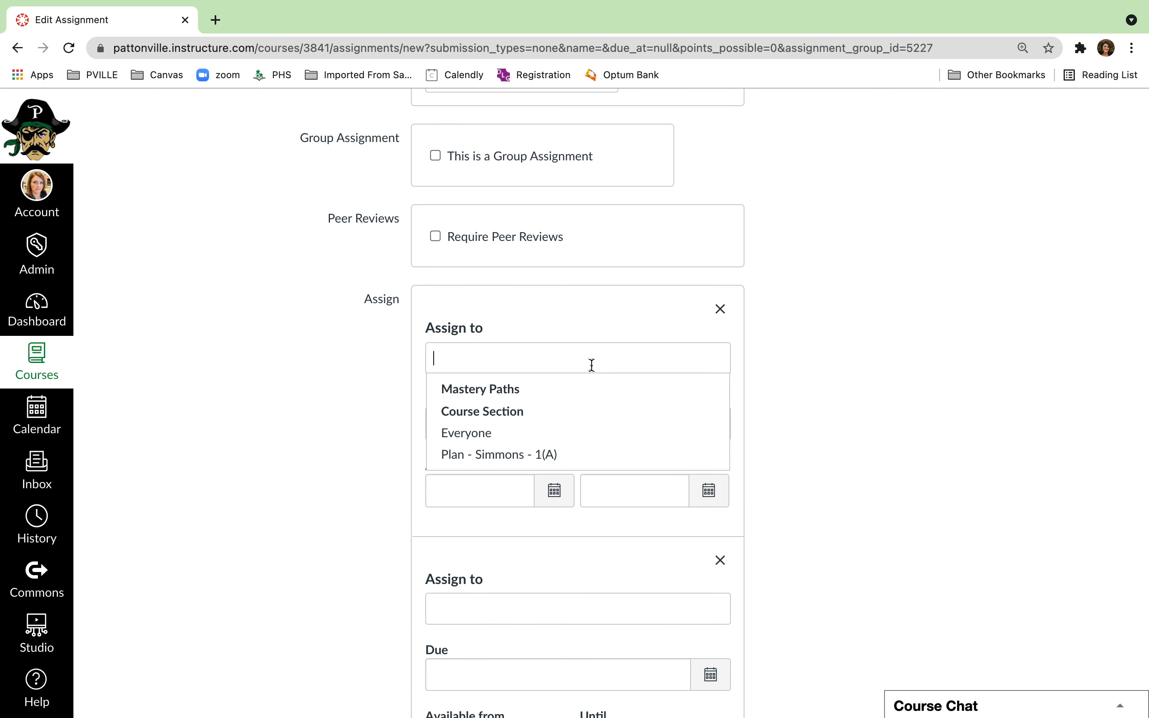
click(525, 431)
Assign the second block to the 1(A) course section and save the assignment without publishing it
scroll(372, 494, down, 5)
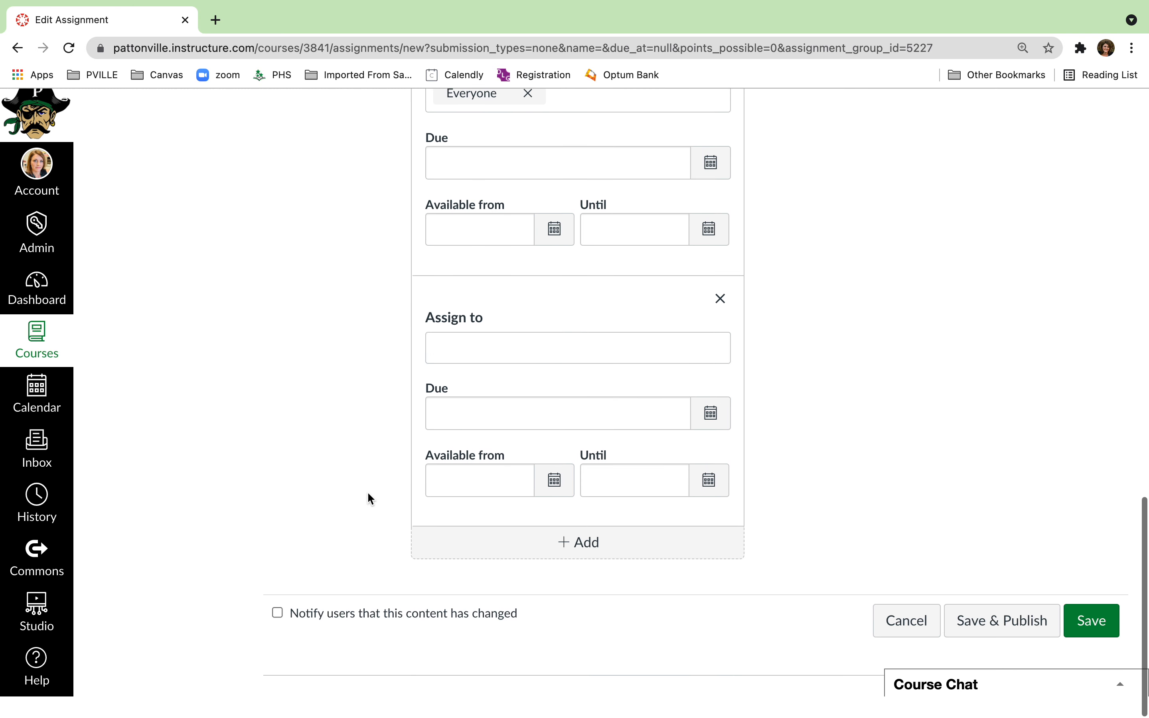
click(1089, 642)
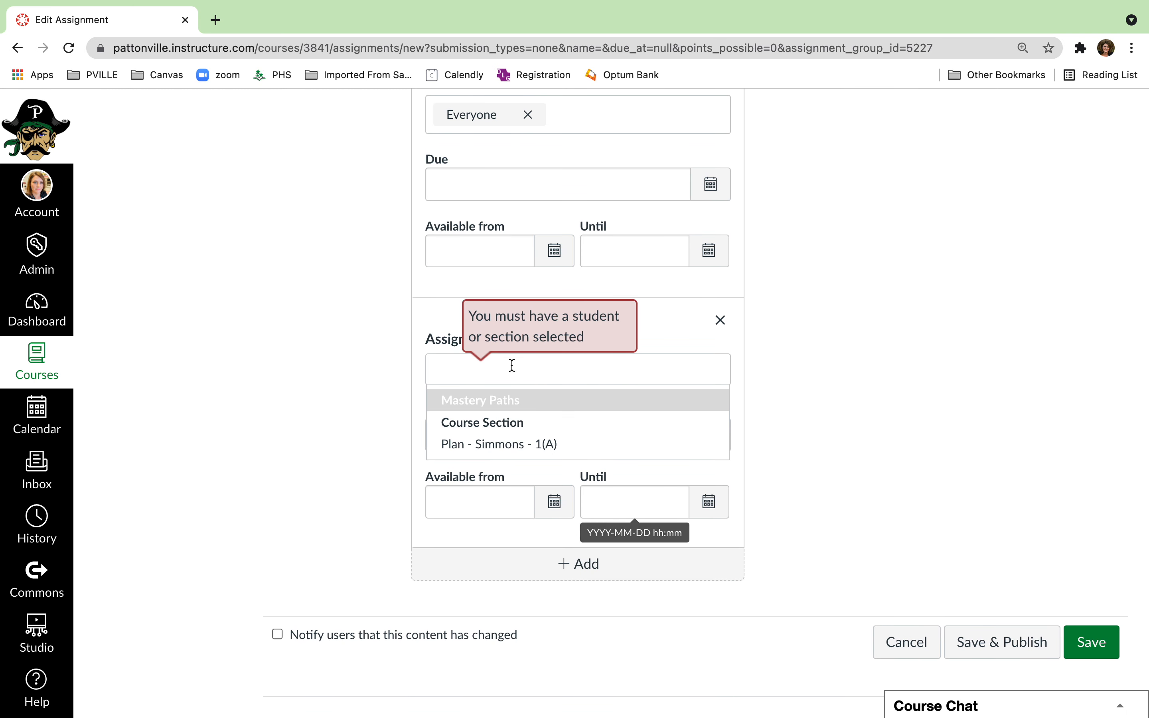
click(501, 442)
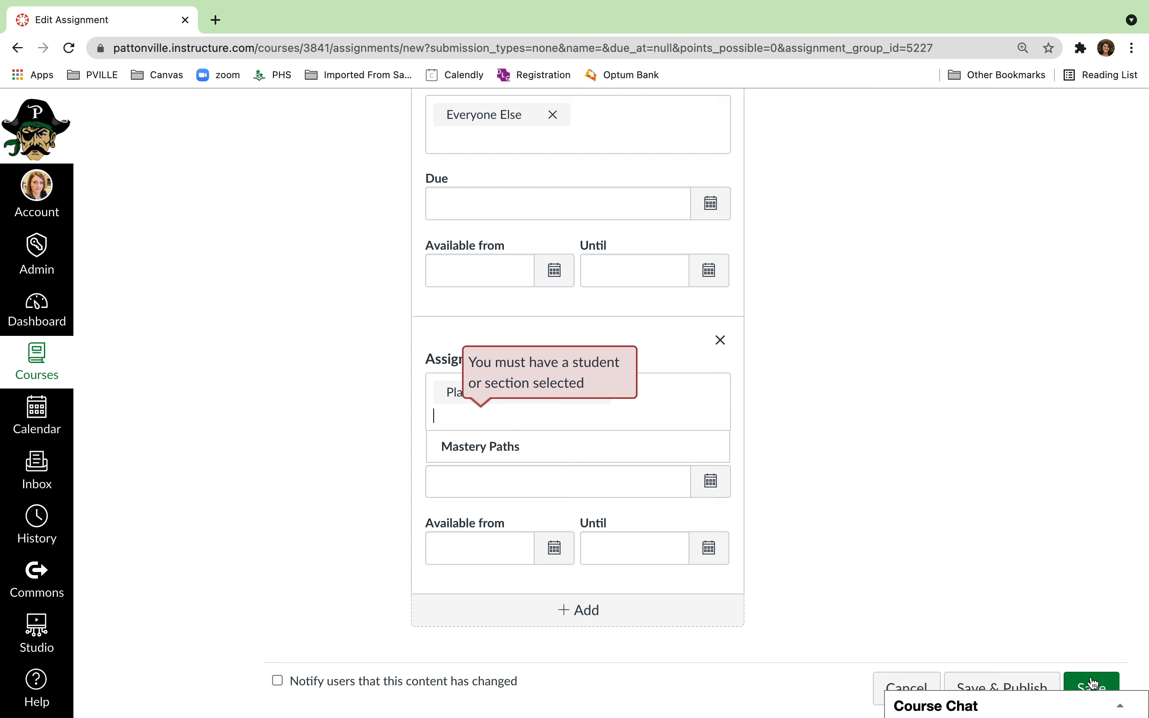
click(1091, 685)
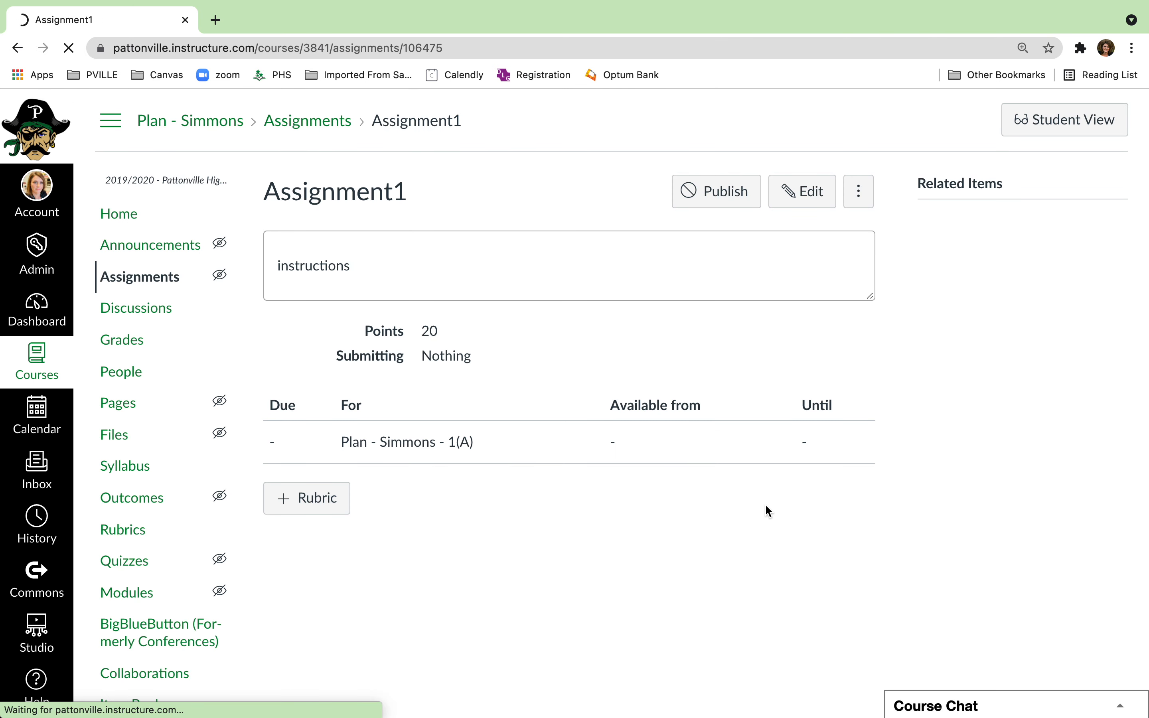